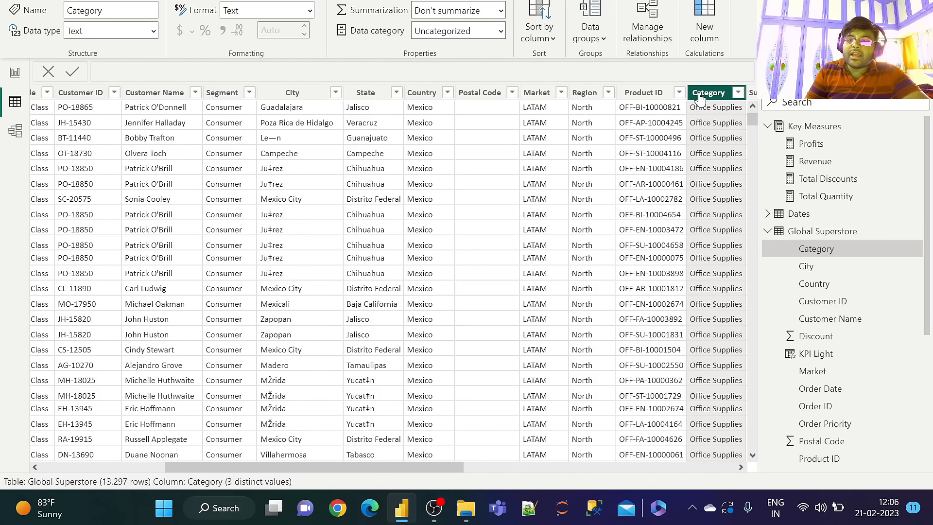
Look through the Global Superstore table's columns from Category across to Shipping Cost.
key("Right")
key("Right")
key("Right")
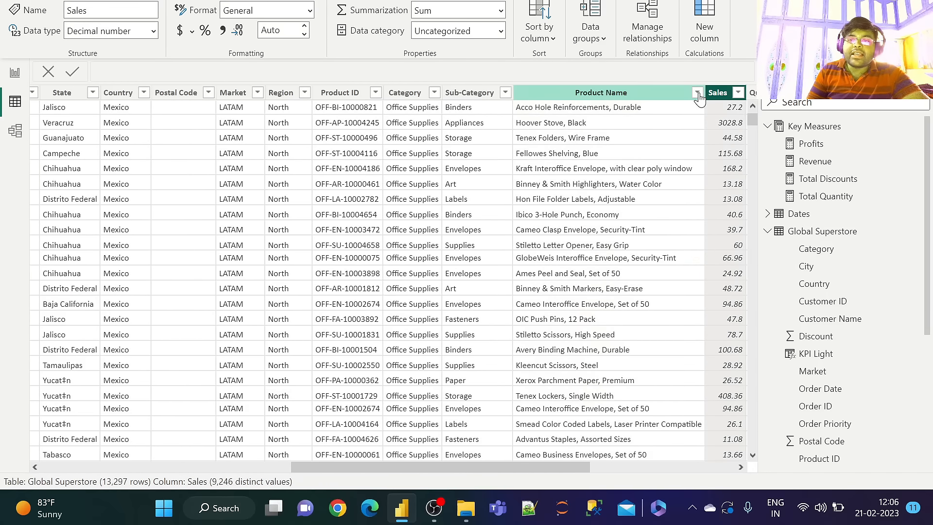
key("Right")
key("Right")
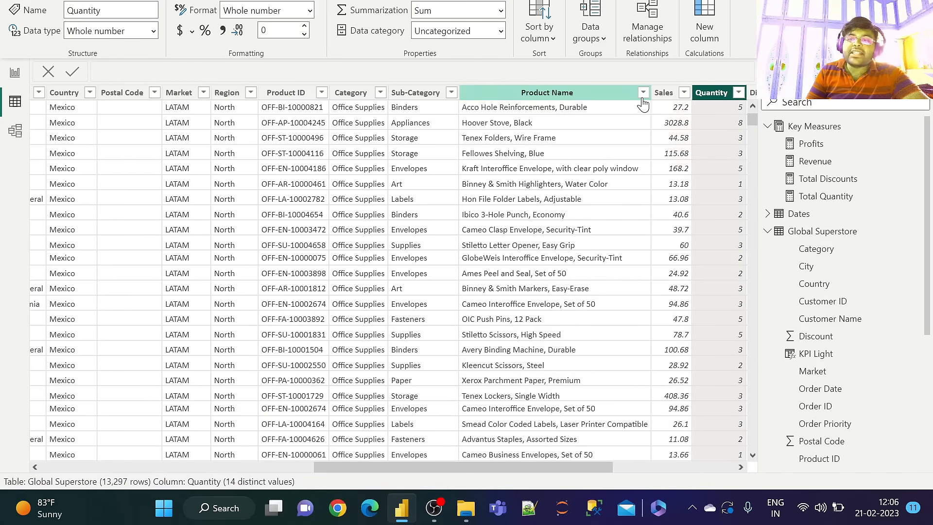
key("Right")
key("Right")
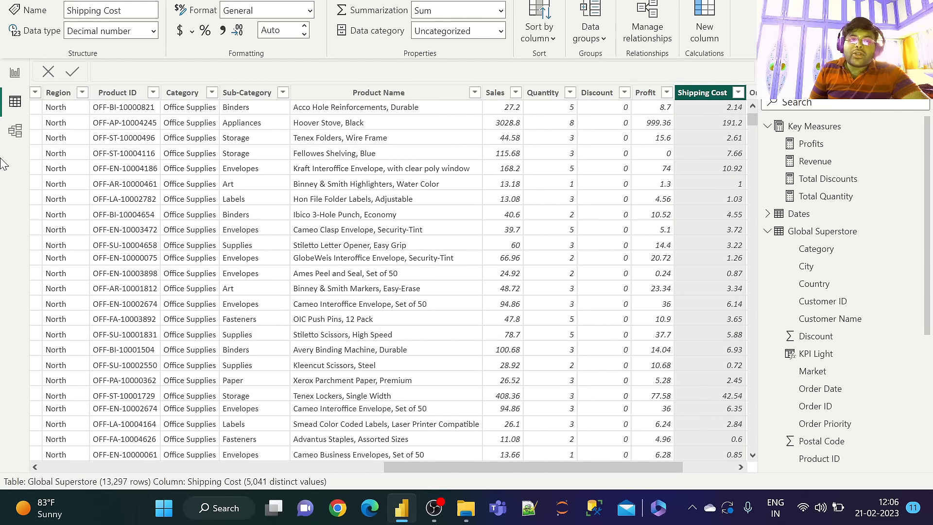
View the Dates table's data and the relationships in the model, and return to the Summary report page.
left_click(5, 75)
left_click(13, 101)
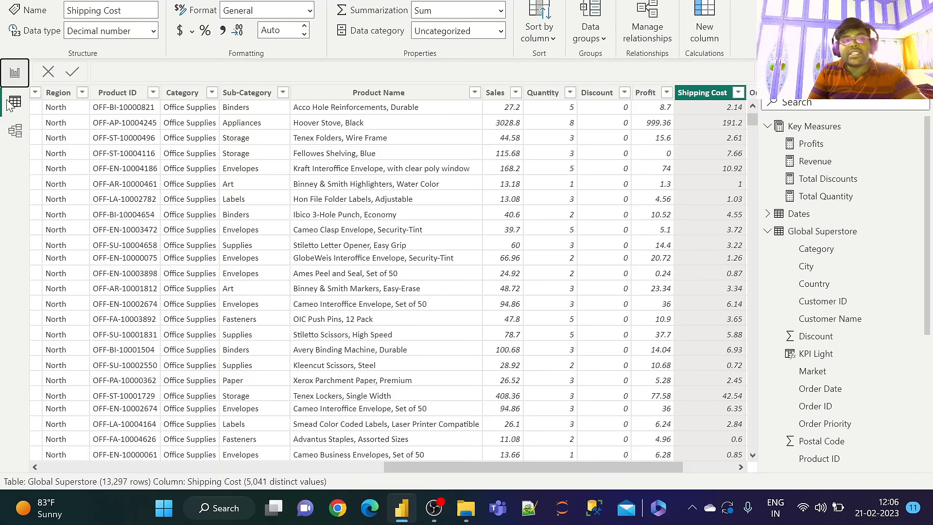
left_click(797, 215)
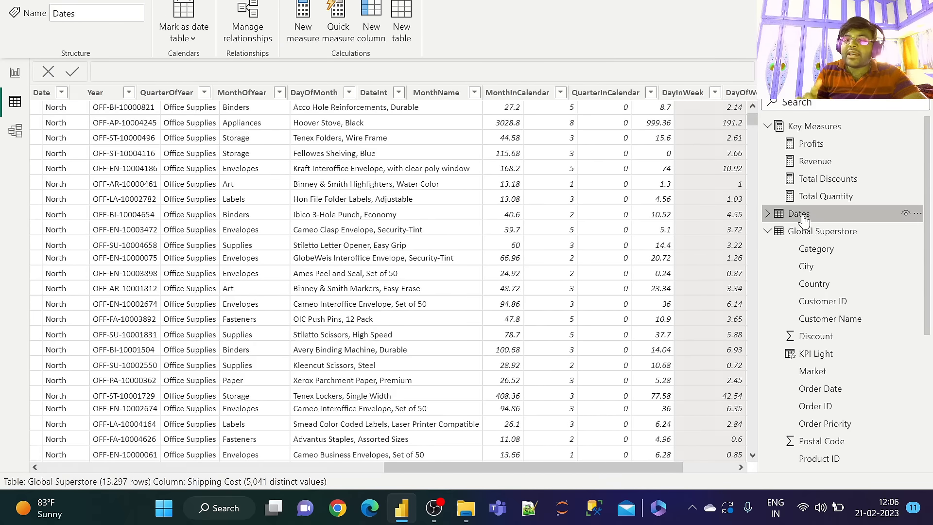
left_click(5, 136)
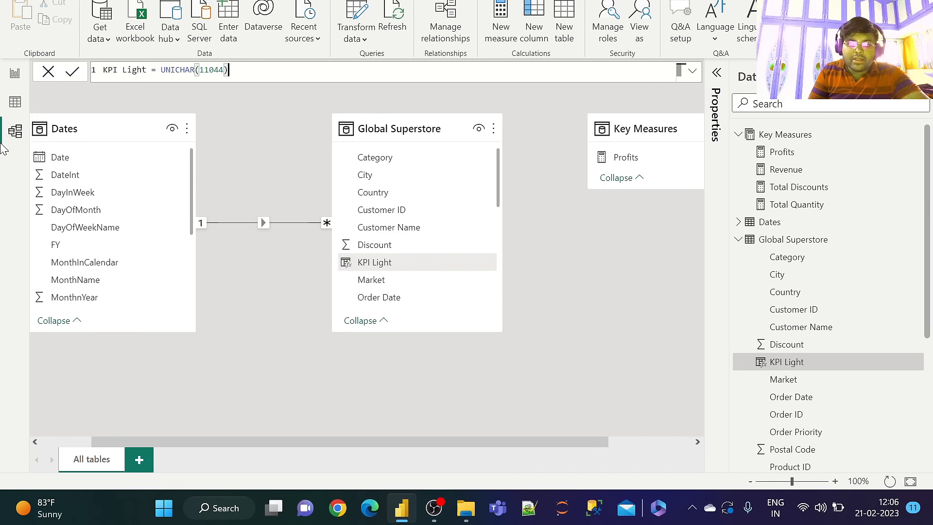
left_click(15, 74)
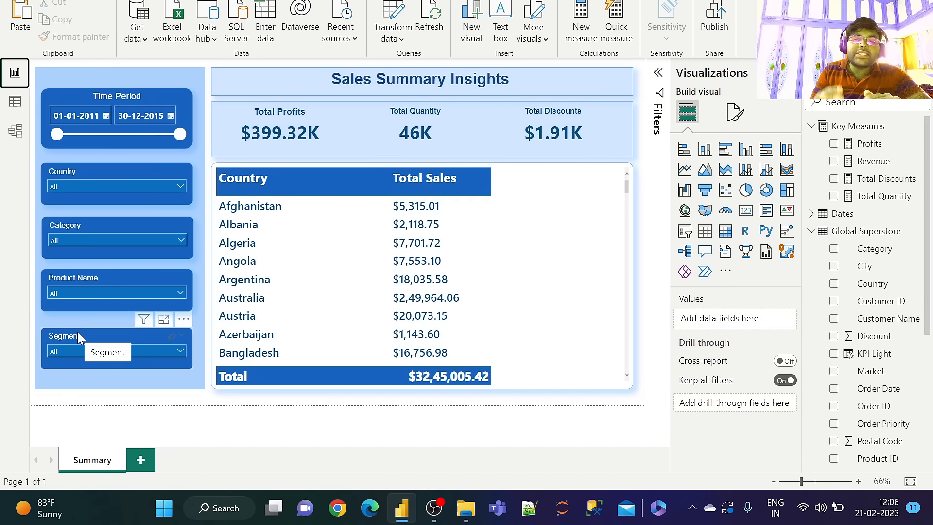
Examine the choices in the Country slicer and the rows of the Country and Total Sales table.
left_click(180, 186)
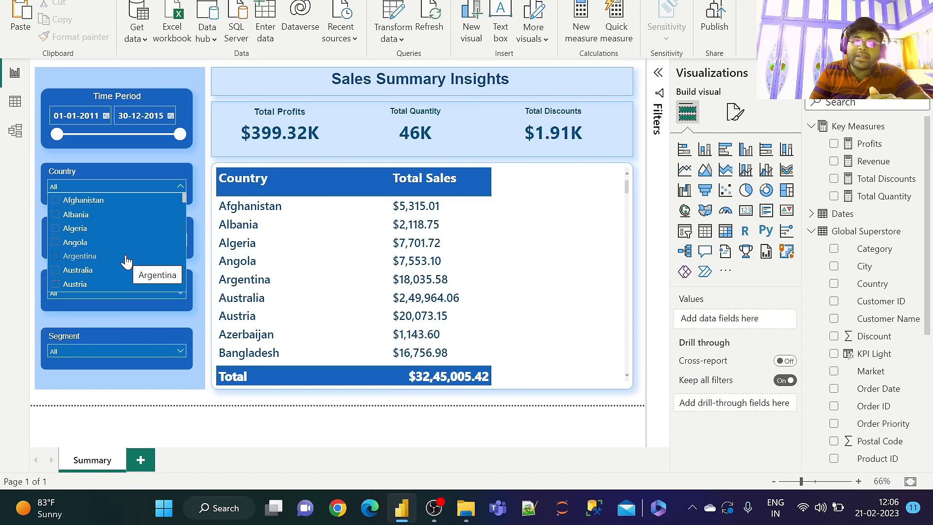
scroll(105, 250, "down", 1)
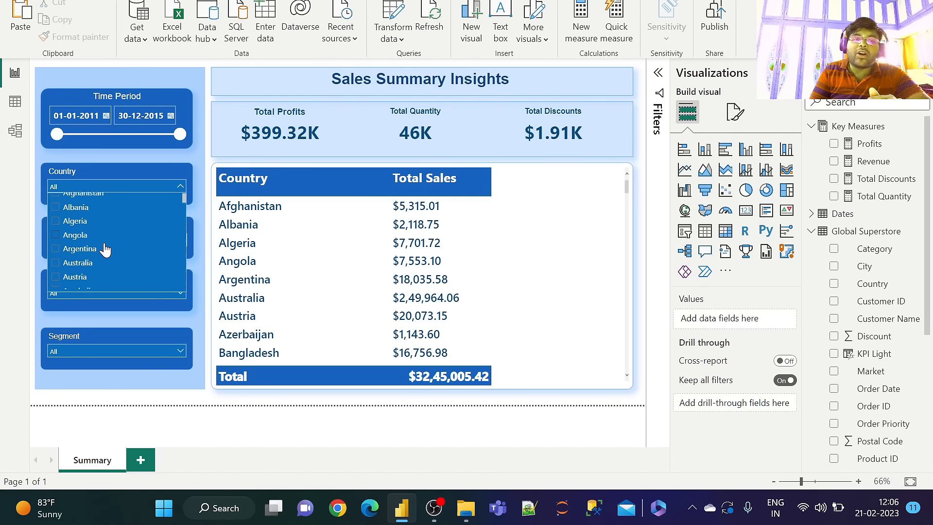
scroll(105, 249, "down", 1)
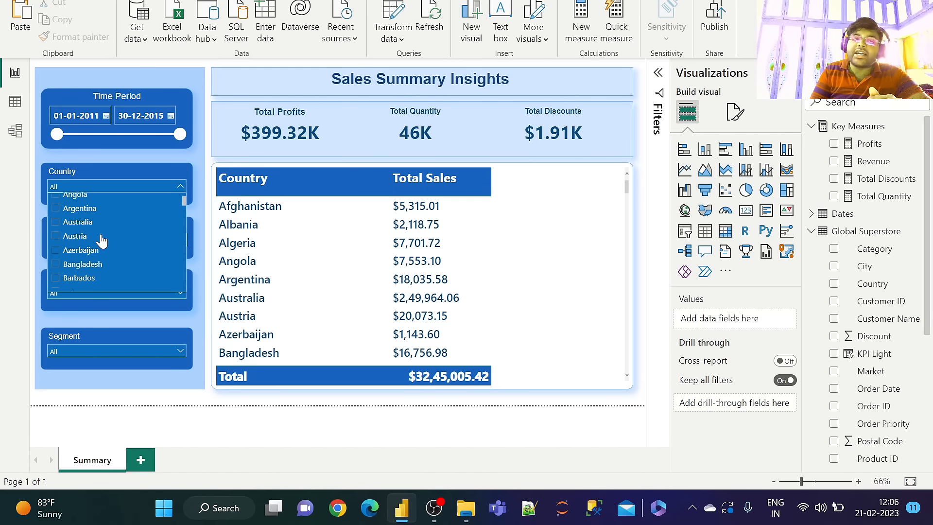
left_click(181, 185)
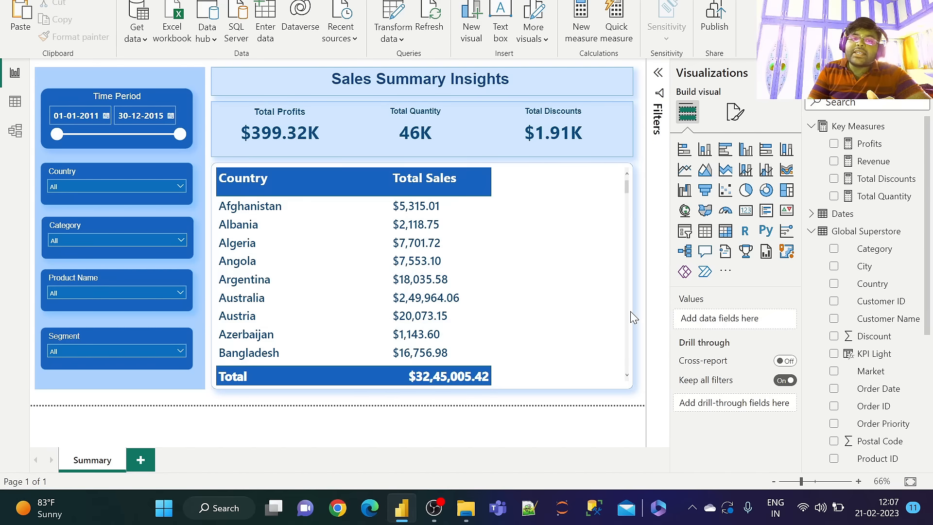
scroll(315, 293, "down", 10)
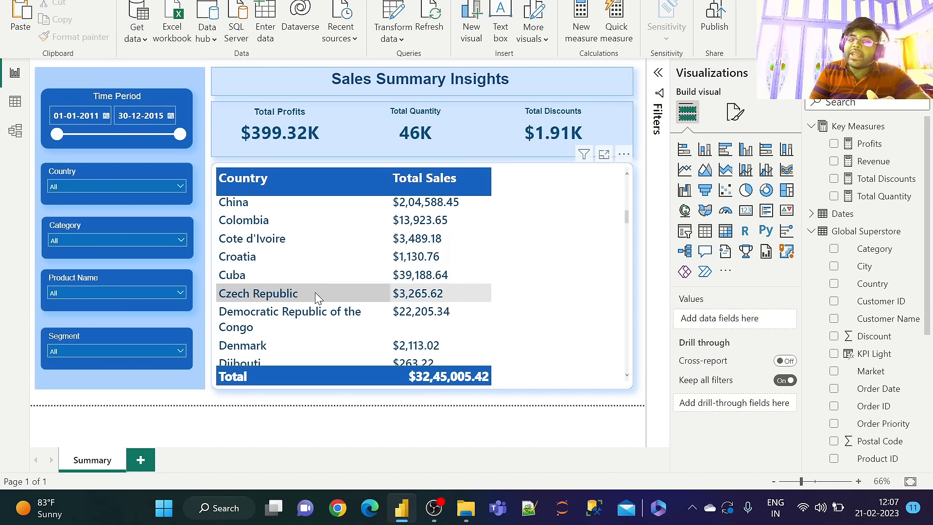
scroll(316, 297, "down", 15)
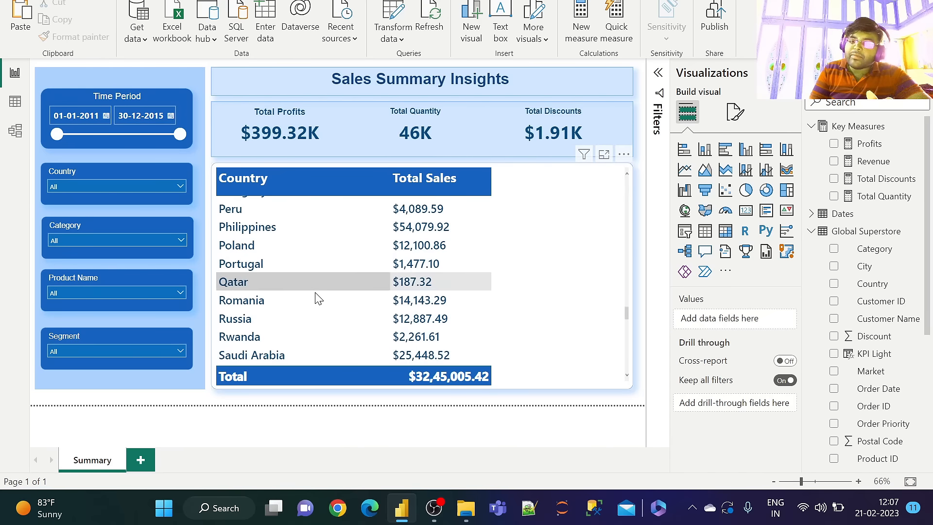
scroll(316, 295, "up", 20)
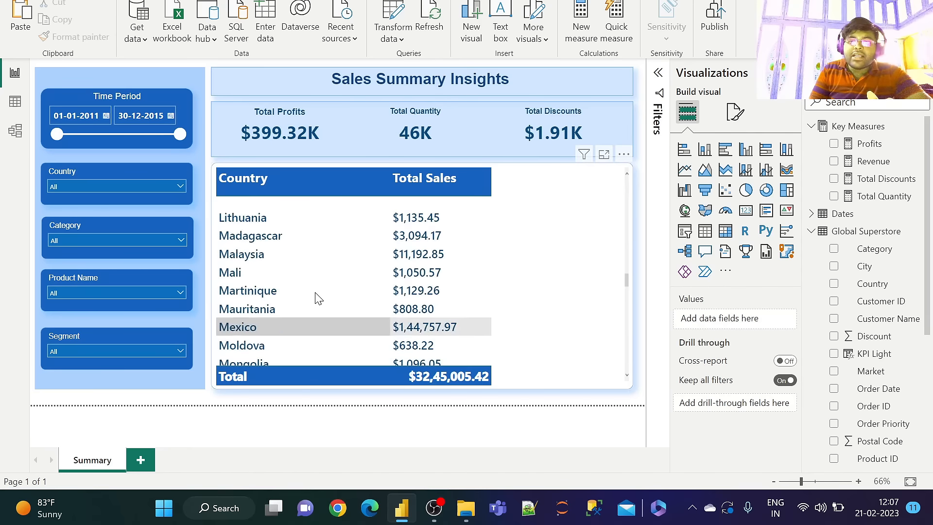
scroll(315, 297, "up", 3)
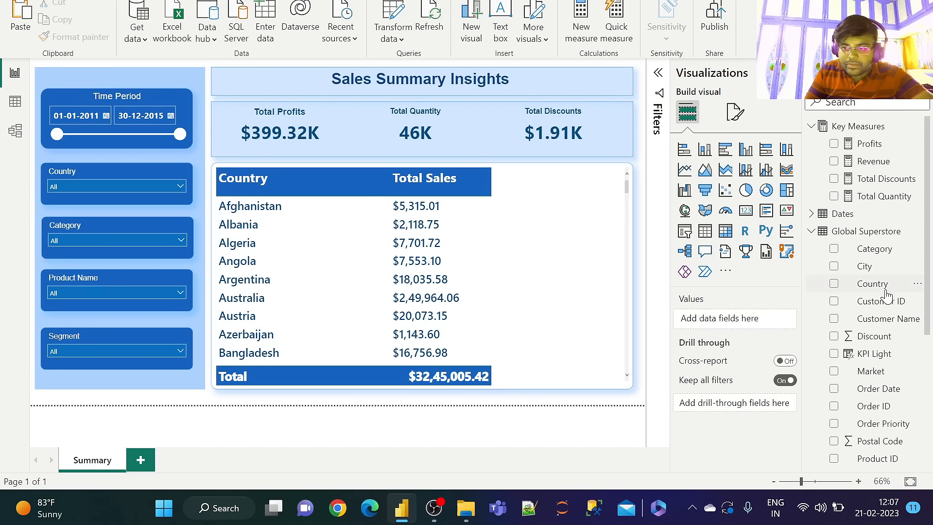
Start a new calculated column in the Global Superstore table, naming it KPI Light Indicator.
left_click(869, 252)
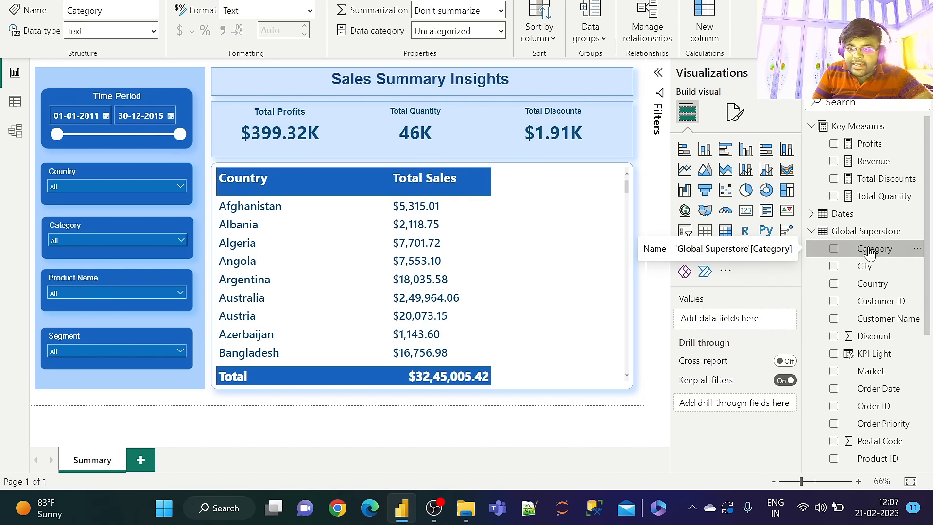
right_click(869, 252)
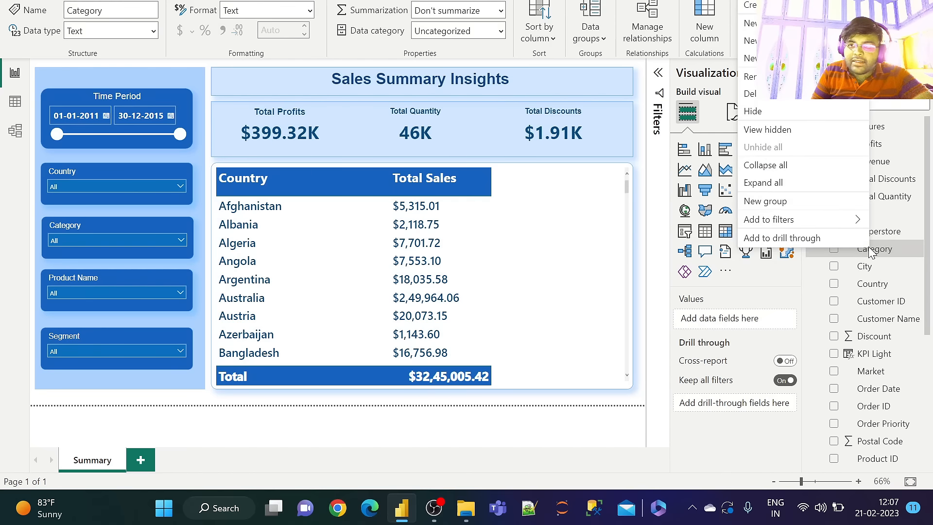
left_click(757, 40)
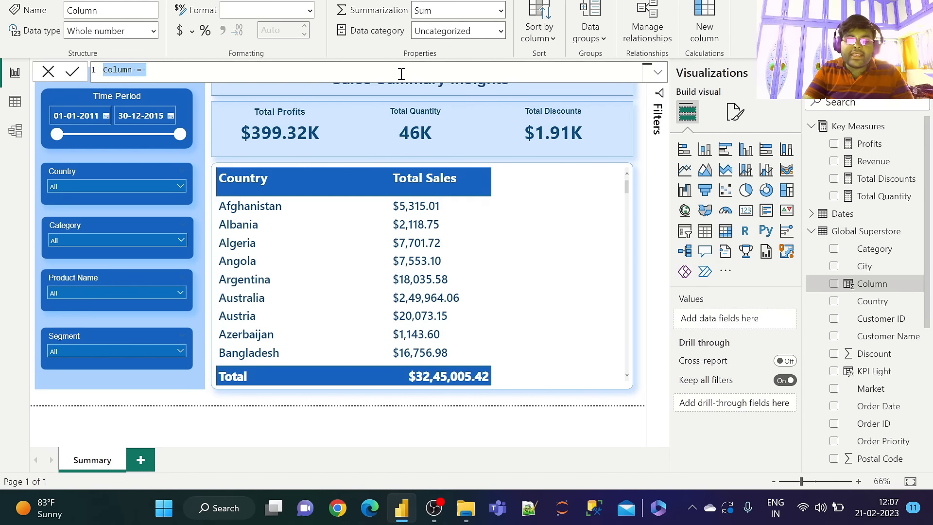
type("KPI ")
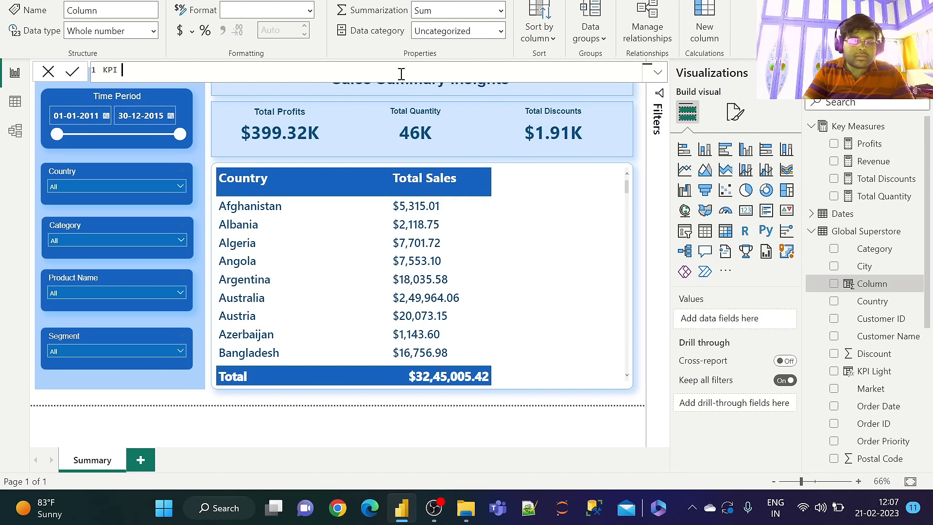
type("Light ")
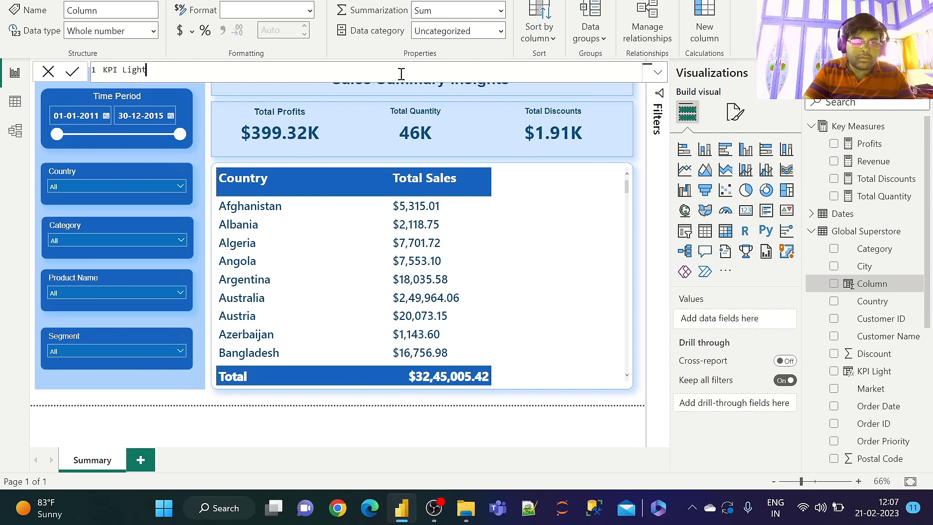
type("Indi")
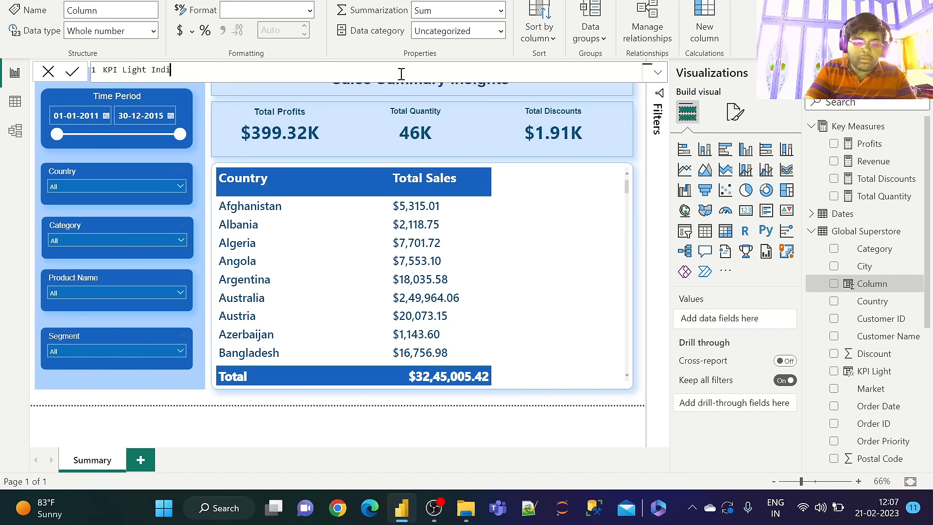
type("cator")
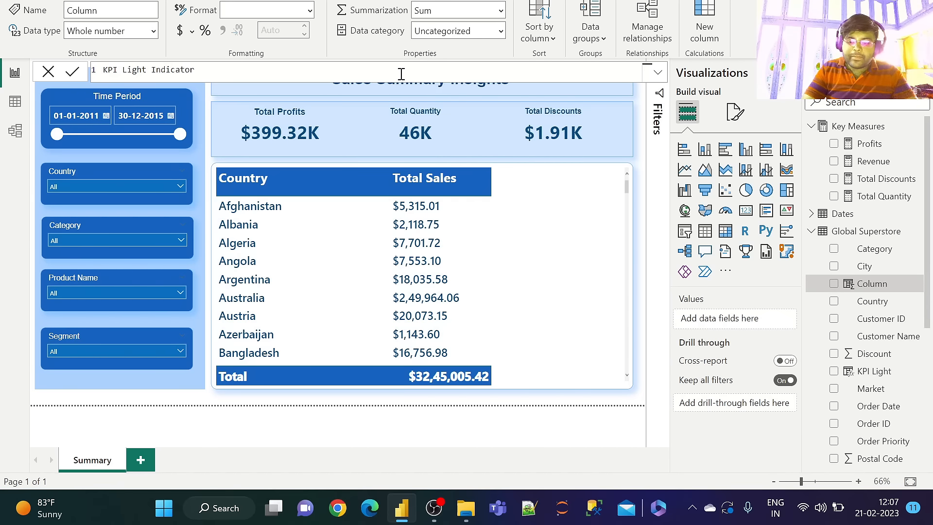
type(" = ")
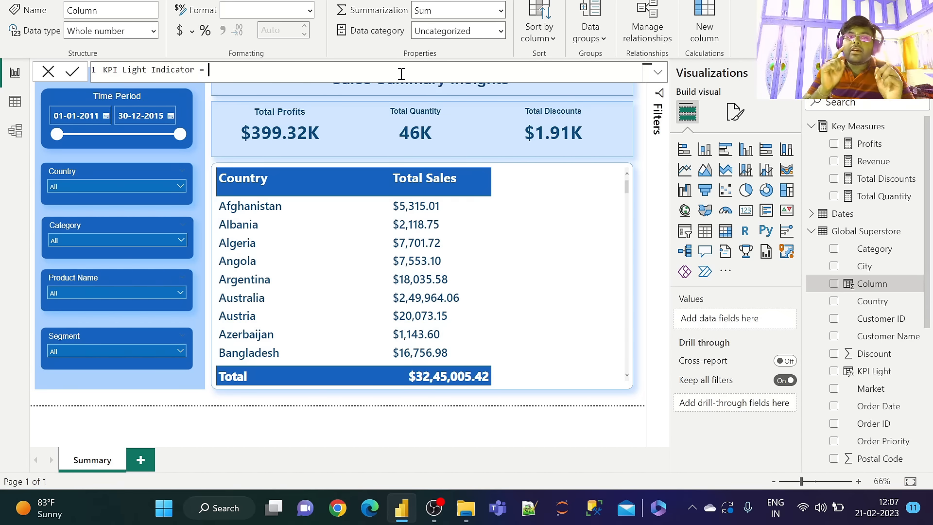
Define the KPI Light Indicator column with the formula UNICHAR(11044) and commit it.
type("unichar")
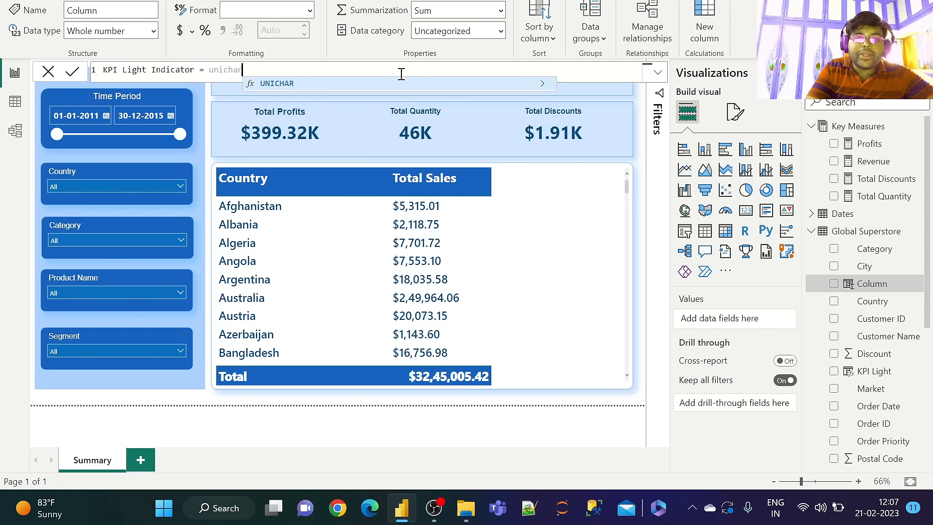
key("Tab")
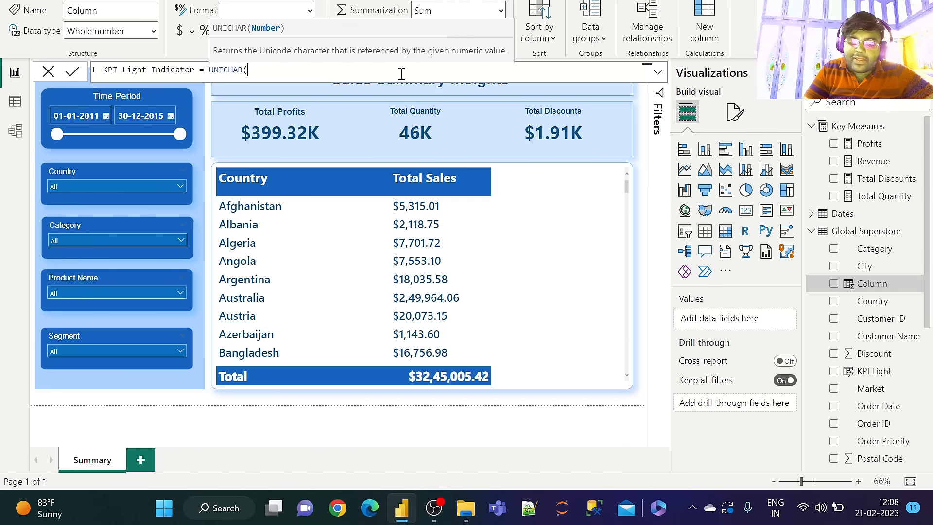
type("11")
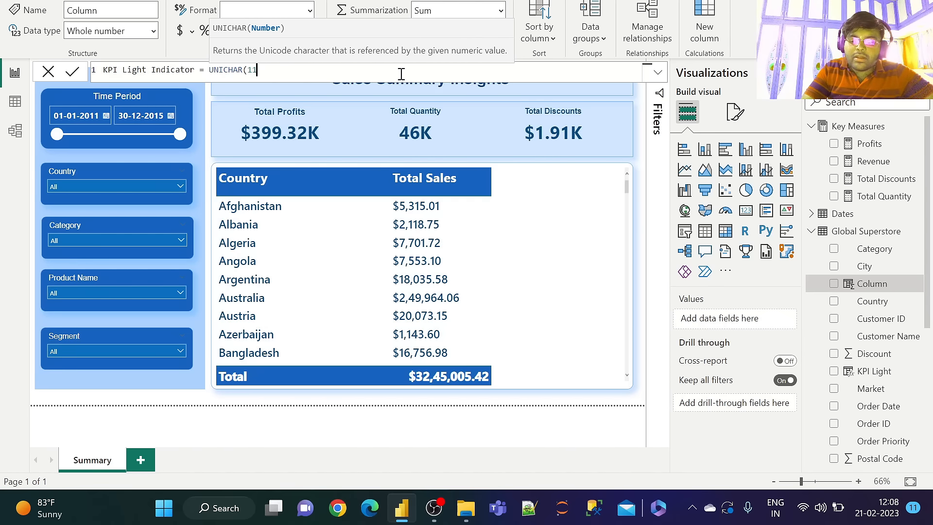
type("044")
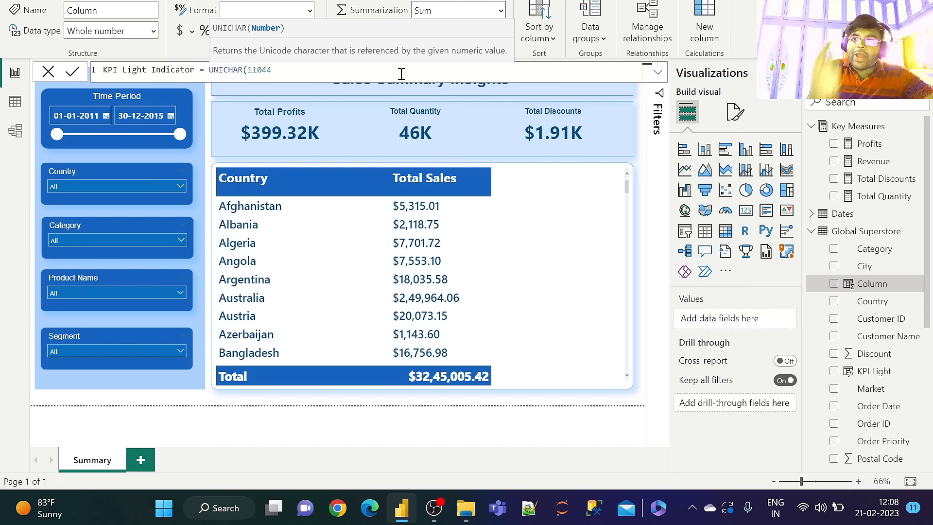
type(")")
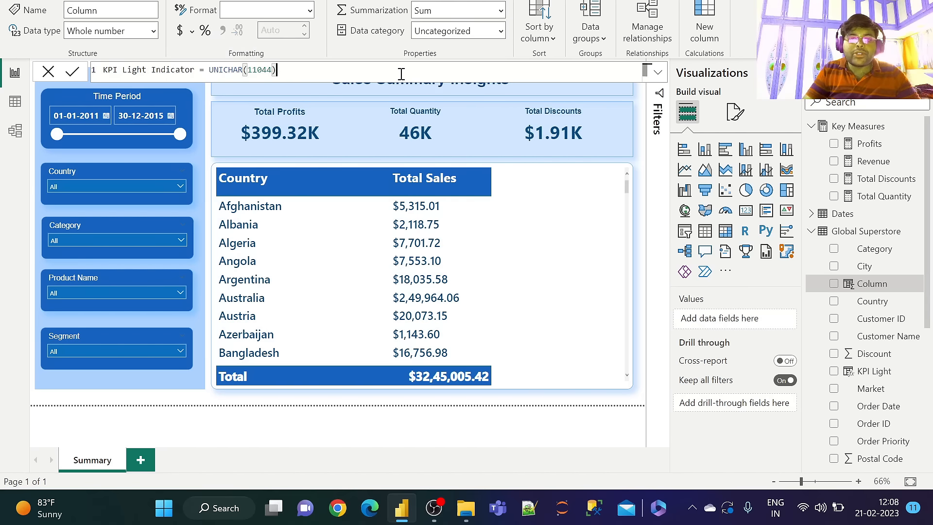
key("Return")
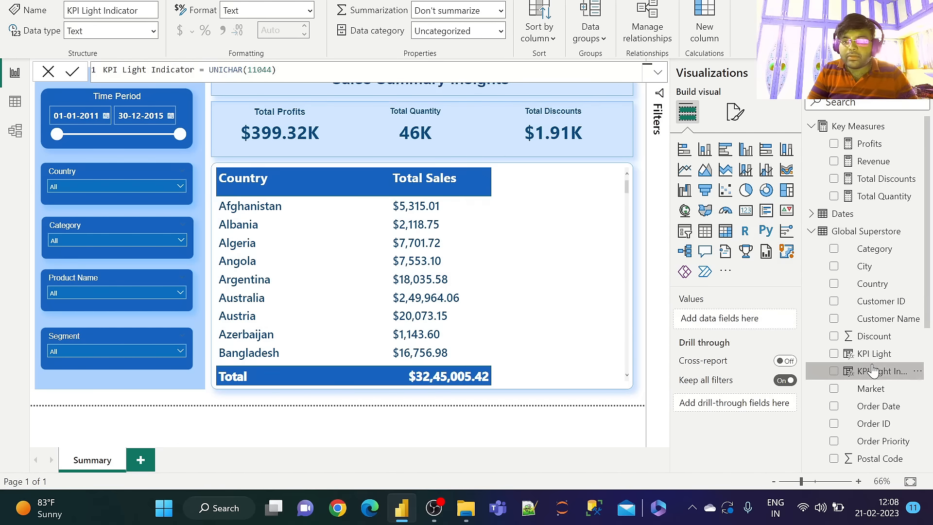
Add the KPI Light Indicator column to the Country and Total Sales table after Total Sales and look through its rows.
left_click(558, 243)
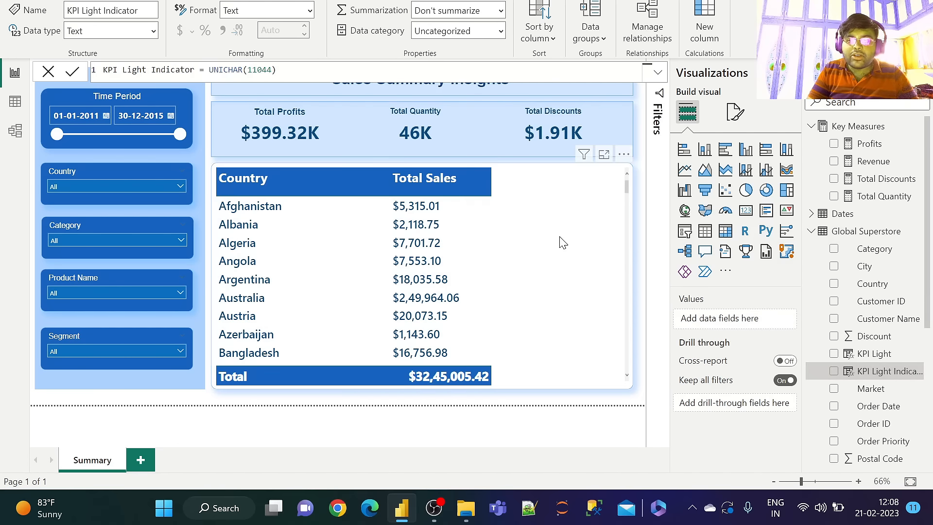
left_click_drag(876, 372, 704, 342)
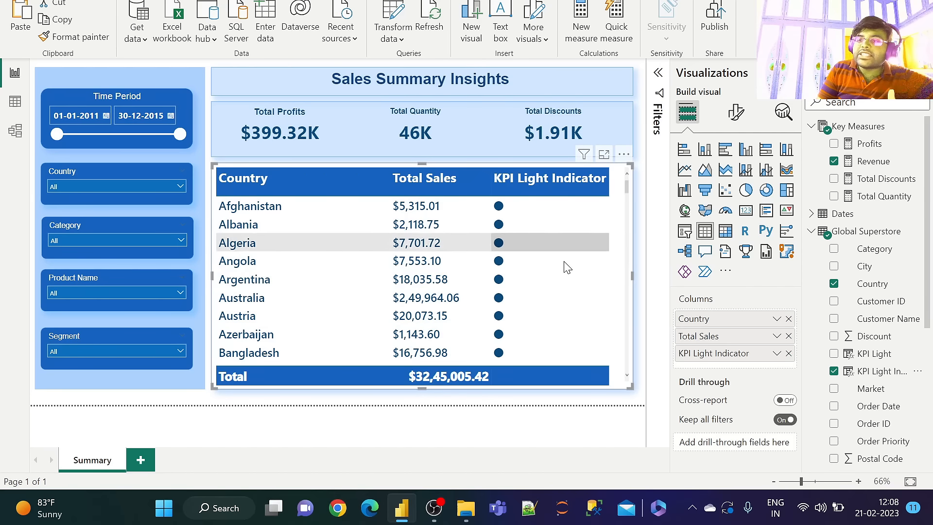
scroll(551, 284, "down", 5)
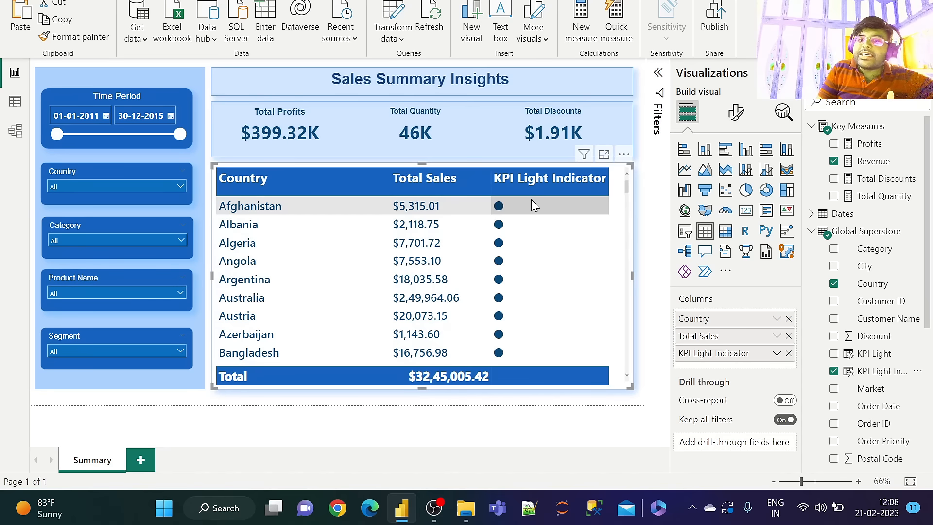
scroll(528, 327, "down", 10)
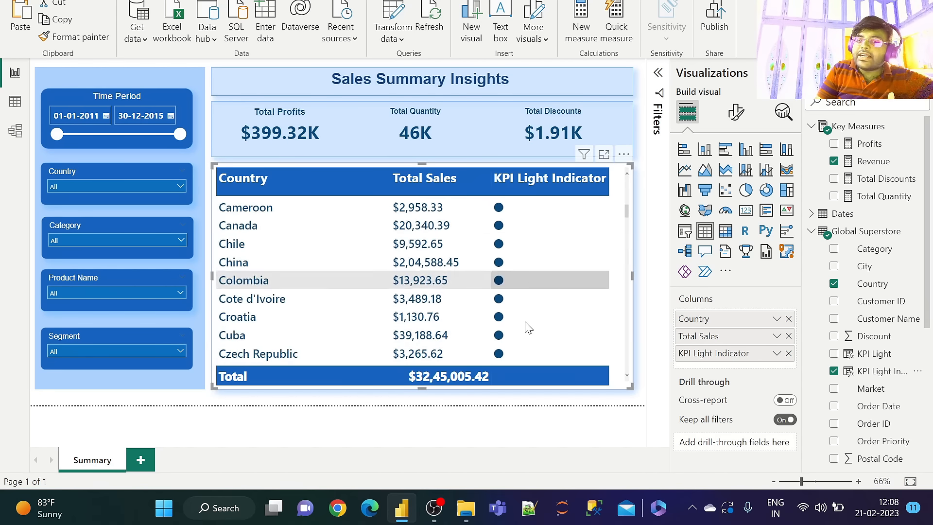
scroll(527, 327, "down", 3)
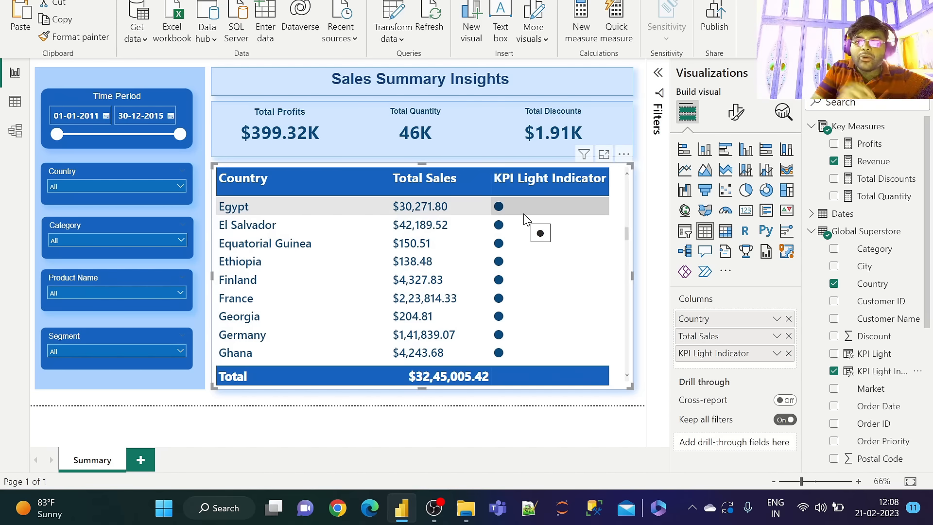
Open font color conditional formatting for the table's KPI Light Indicator column, using the Rules format style.
right_click(706, 357)
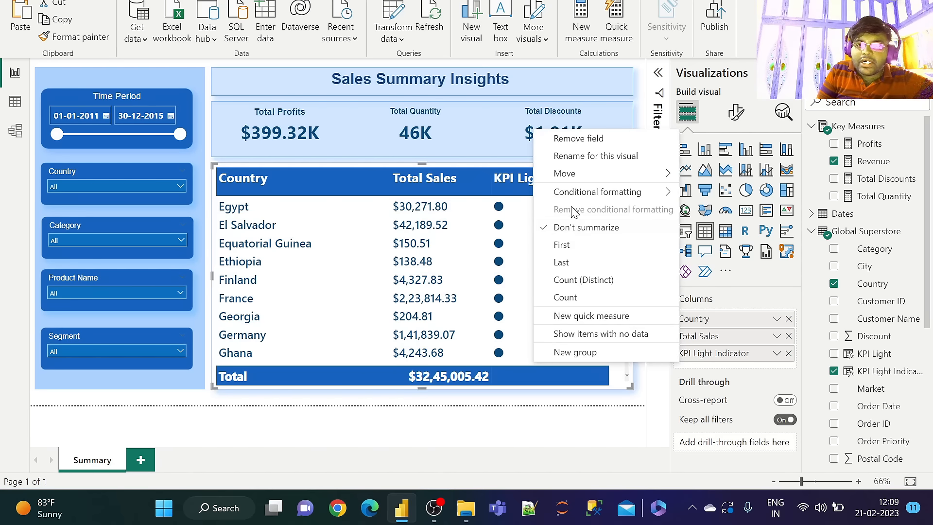
mouse_move(573, 191)
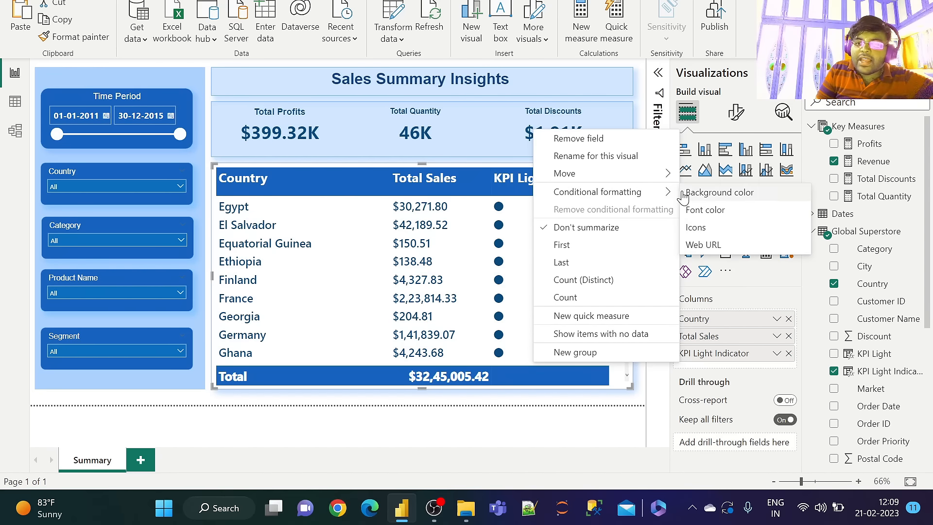
left_click(724, 219)
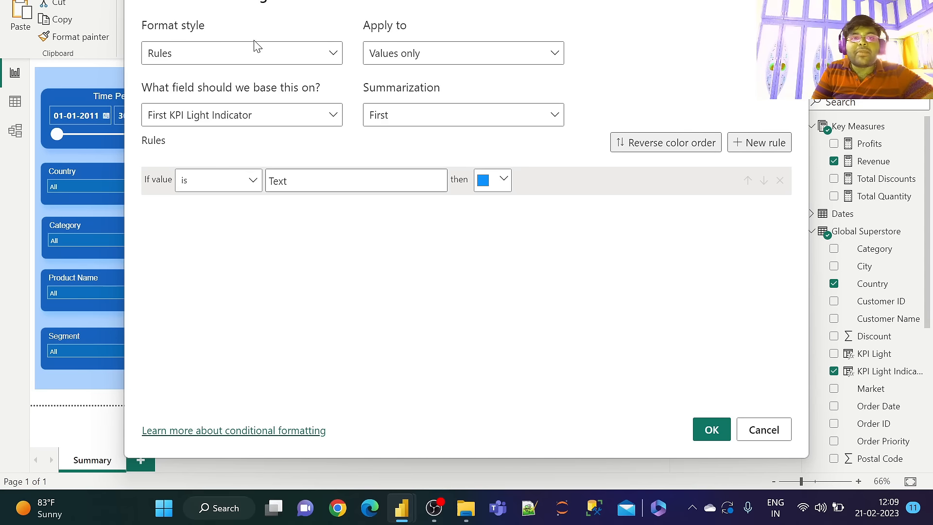
left_click(308, 58)
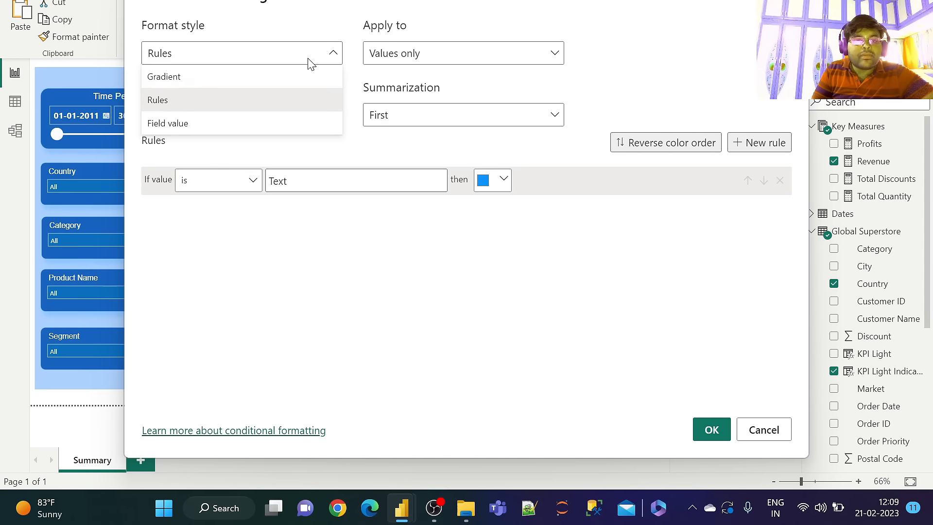
left_click(209, 110)
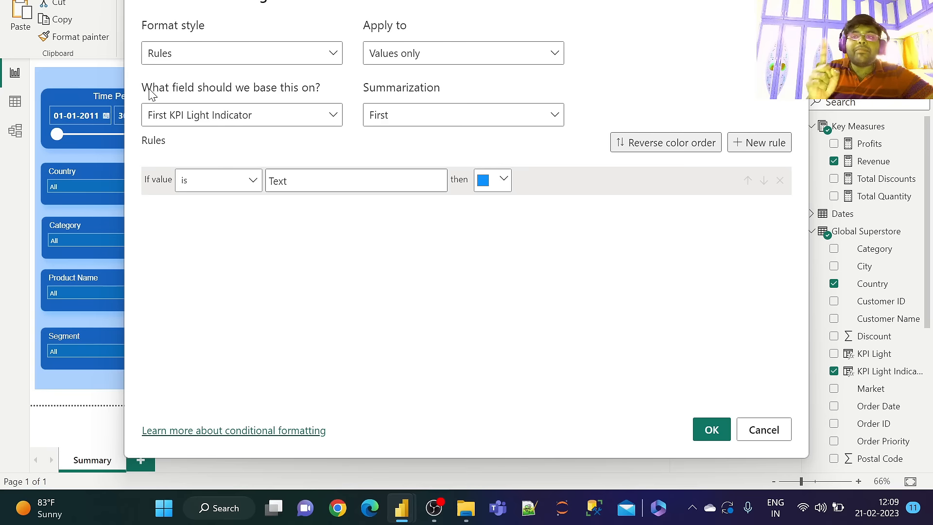
Base the font color rules on the Revenue measure from Key Measures.
left_click(313, 122)
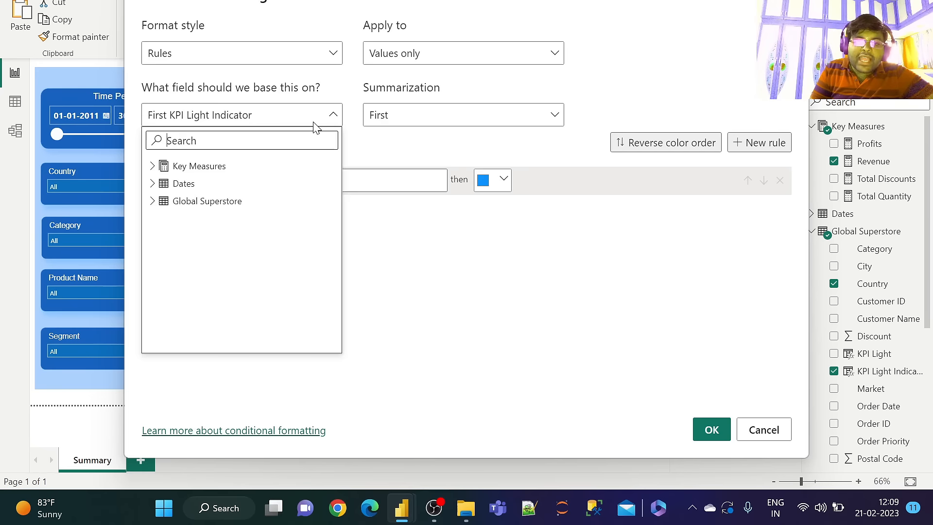
left_click(153, 167)
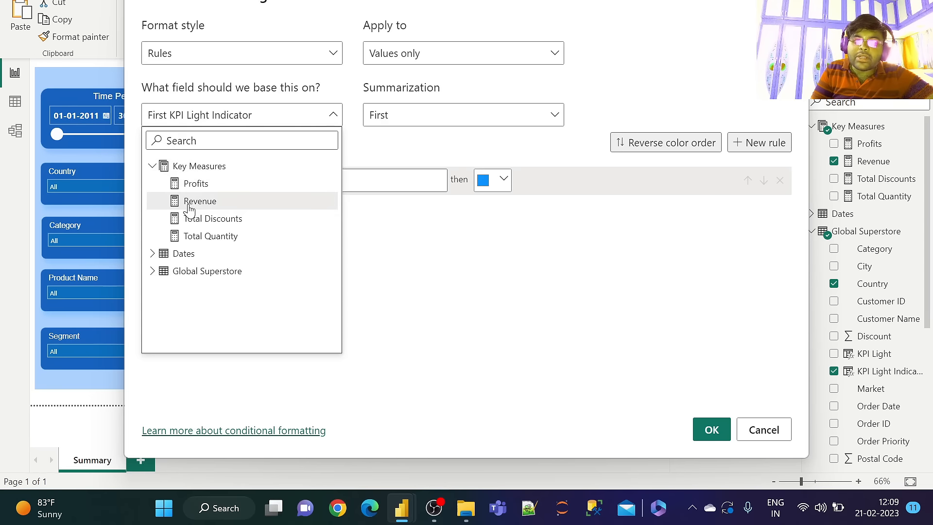
left_click(216, 204)
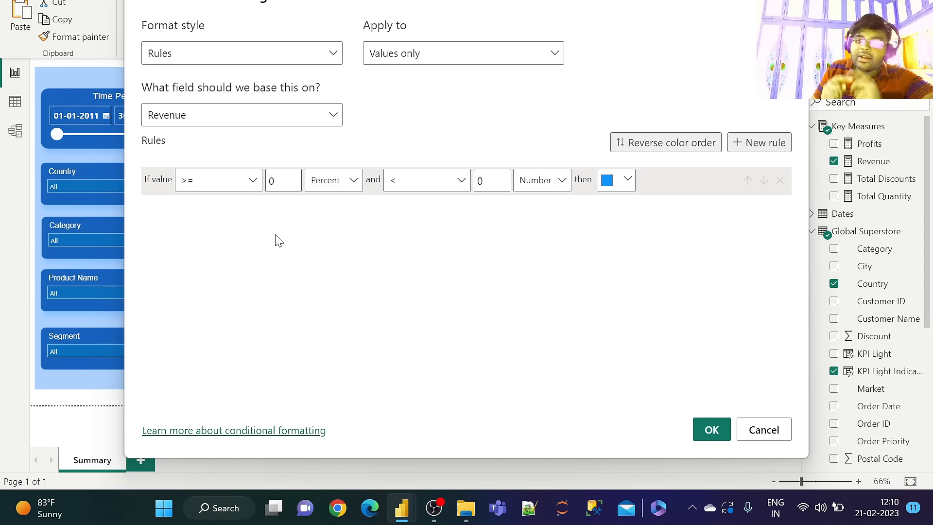
Set the first rule's range to values greater than 0 and at most 200, with both limits treated as numbers.
left_click(238, 184)
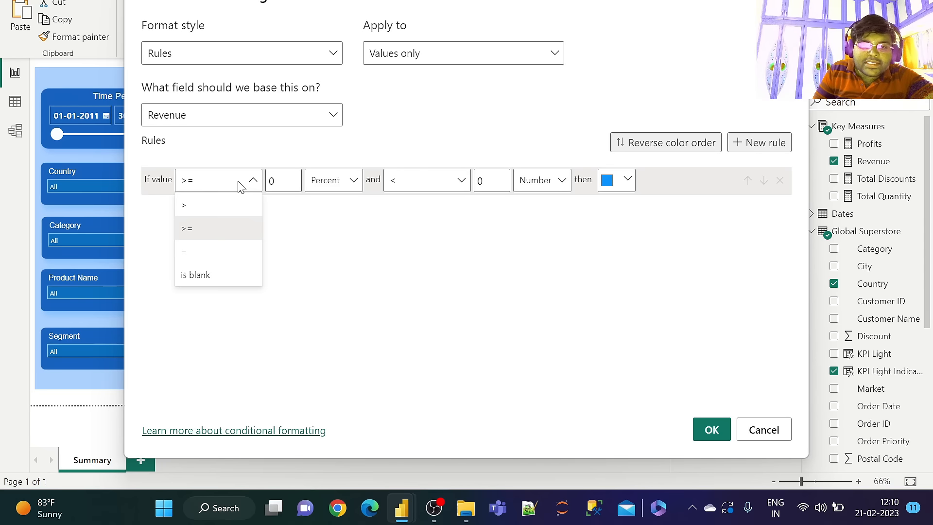
left_click(221, 207)
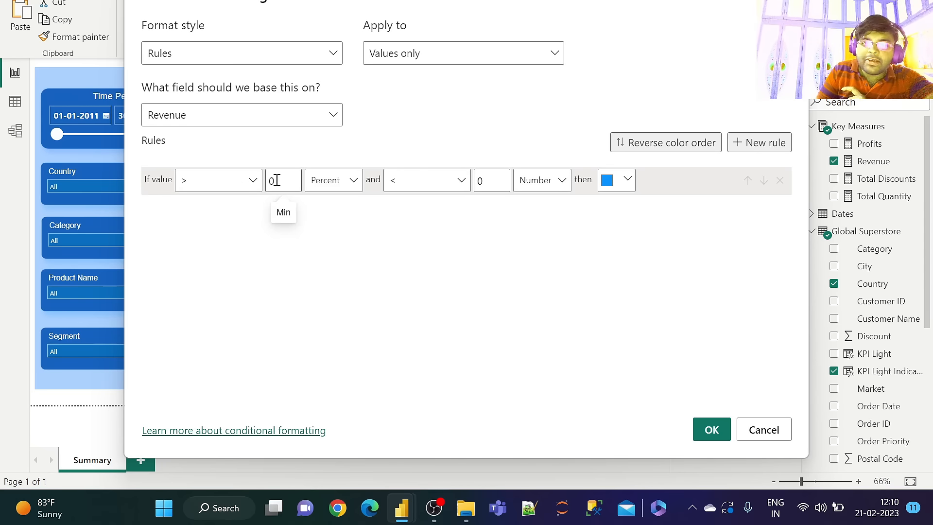
left_click(340, 186)
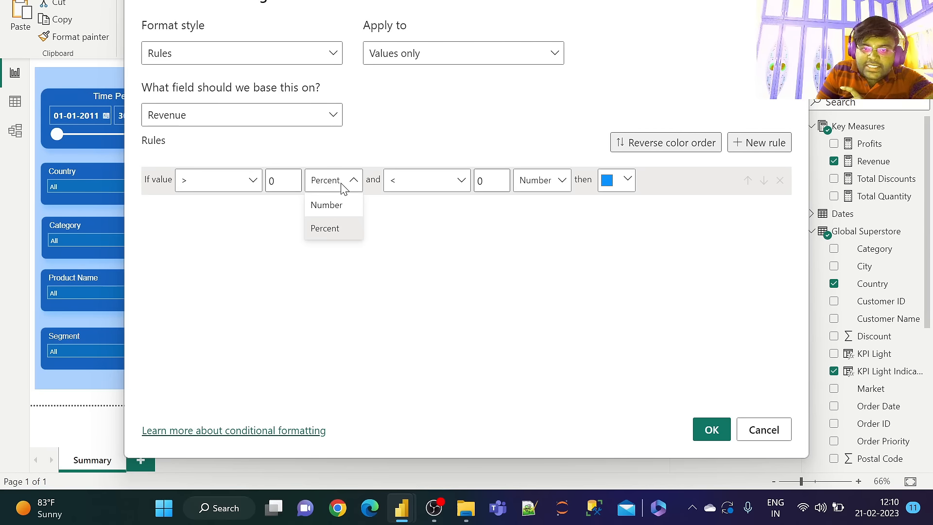
left_click(342, 208)
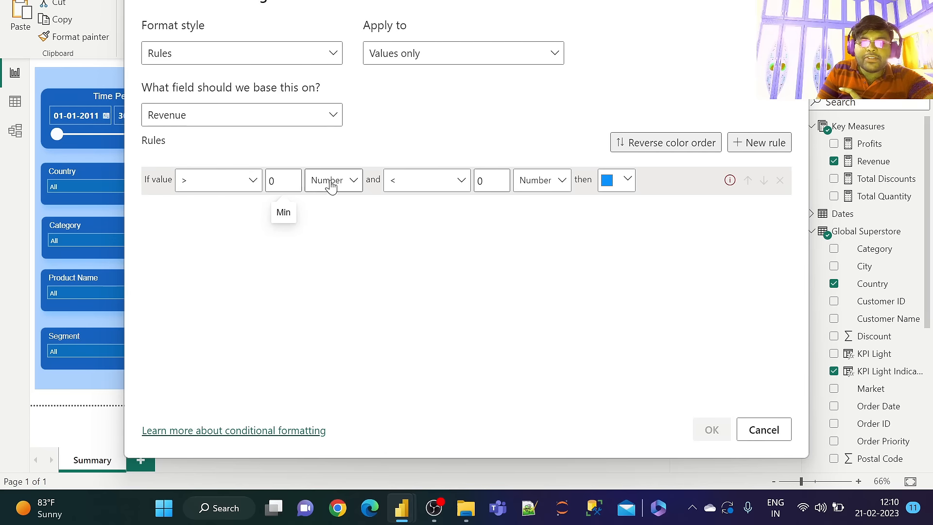
left_click(419, 186)
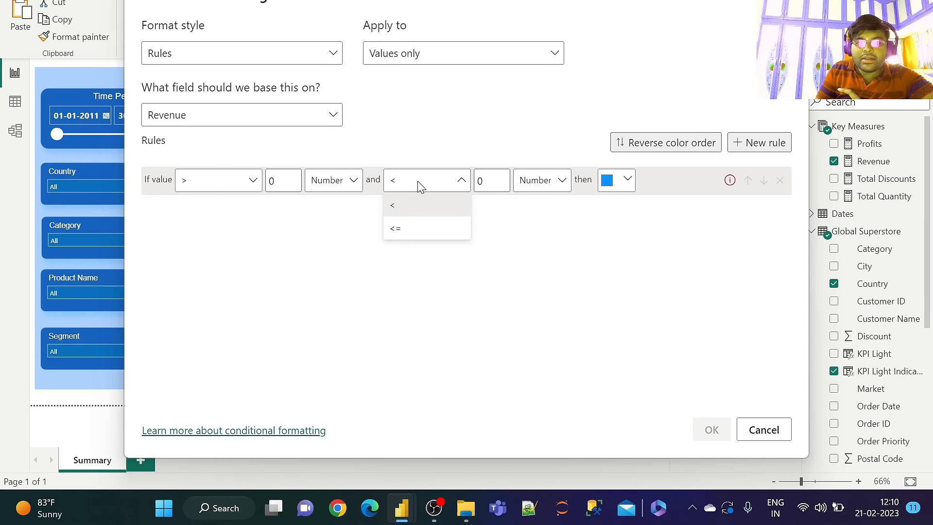
left_click(411, 229)
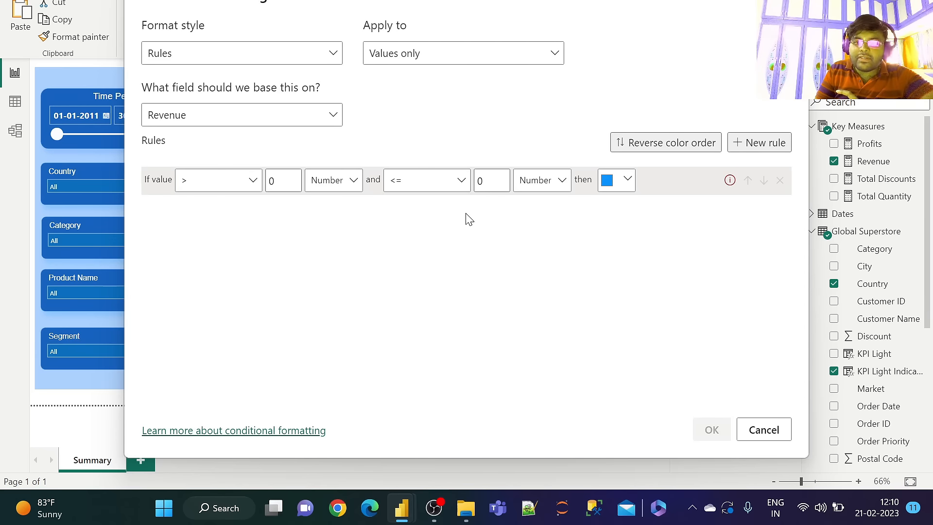
left_click(484, 182)
type("200")
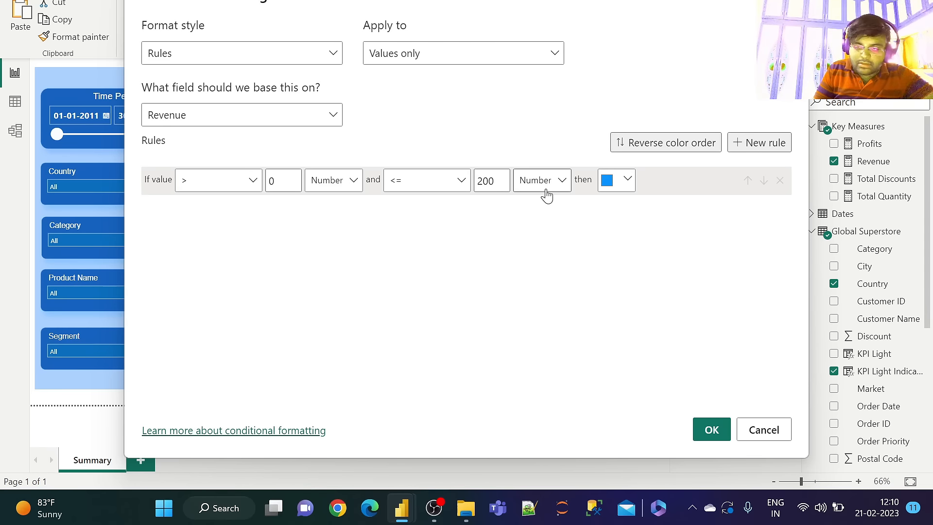
Give the first rule a custom dark red color and reopen its color choices.
left_click(626, 181)
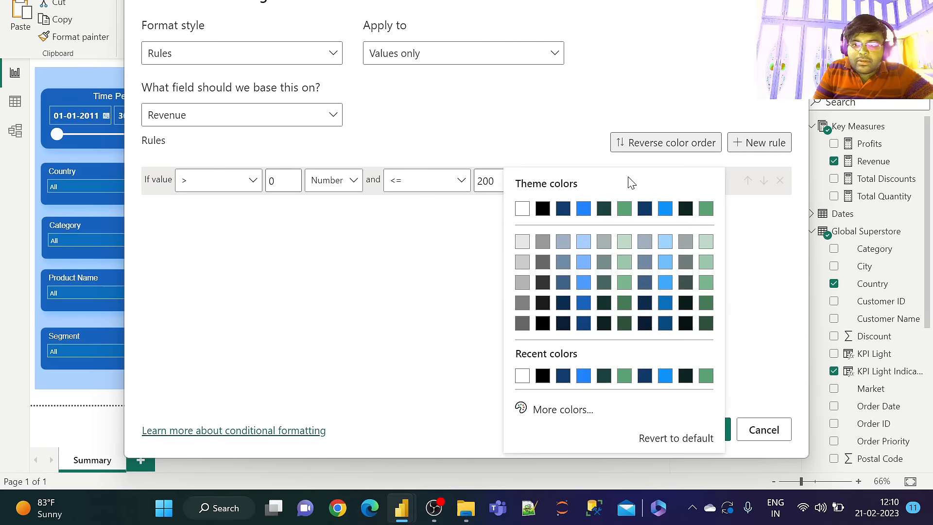
left_click(549, 410)
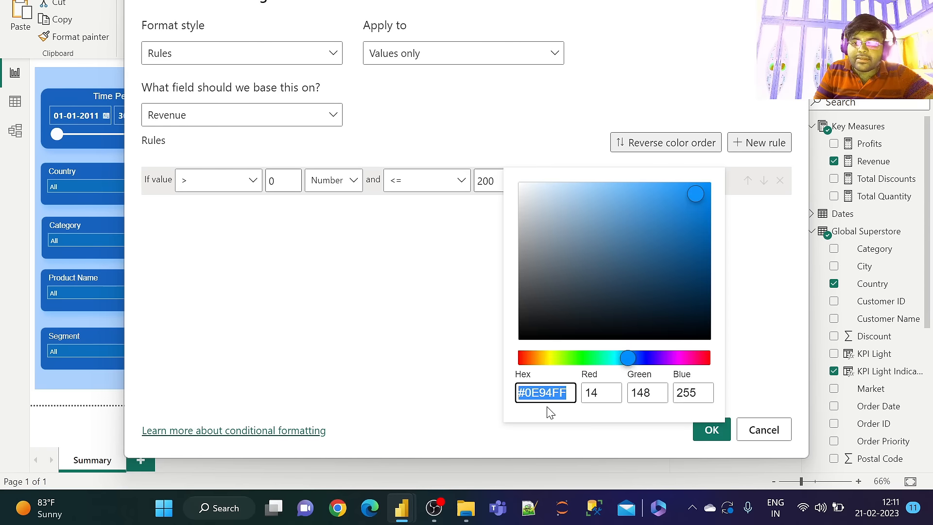
left_click(523, 359)
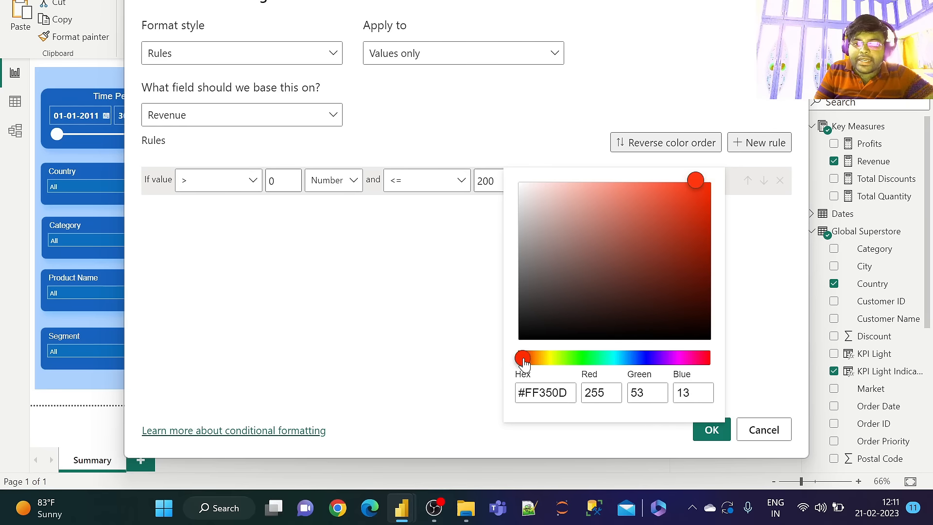
left_click(703, 242)
left_click(752, 263)
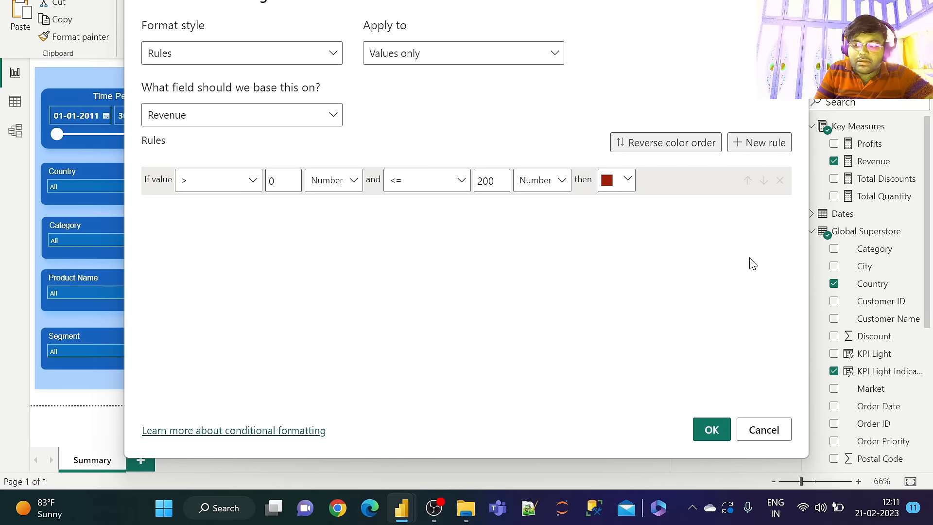
left_click(627, 180)
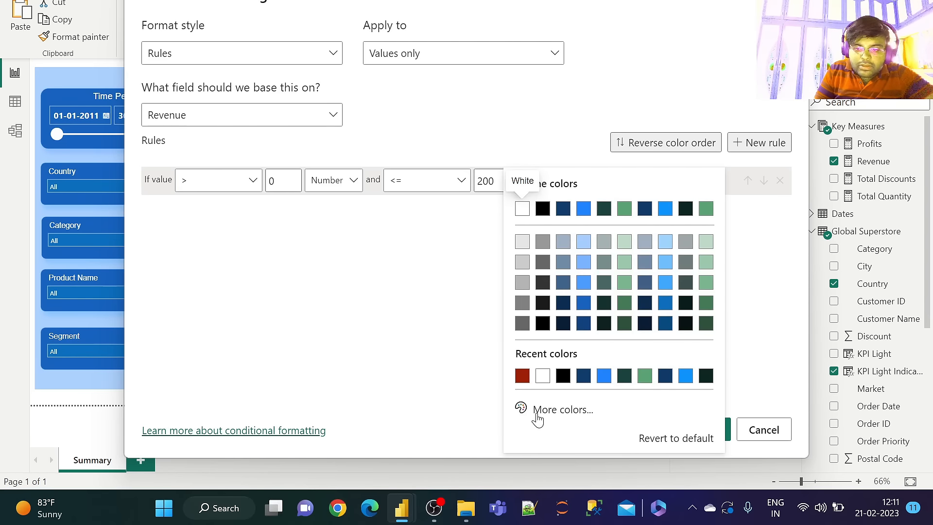